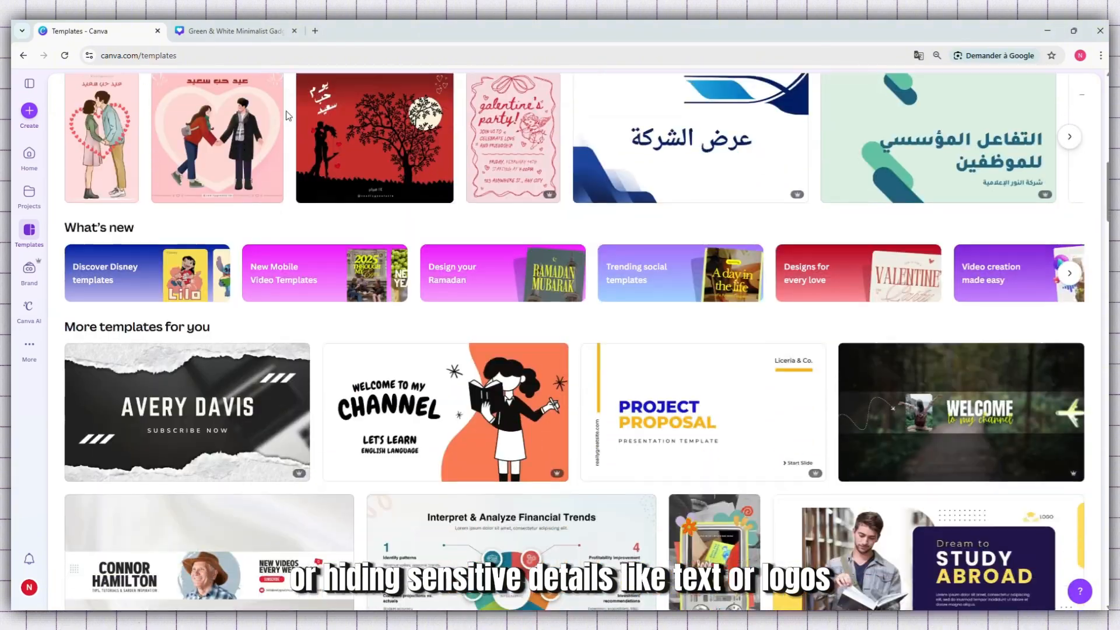
Start a new design in a separate tab from the Green & White Minimalist Gadget Review Youtube Thumbnail template and close its preview
scroll(289, 118, "down", 5)
scroll(286, 117, "down", 6)
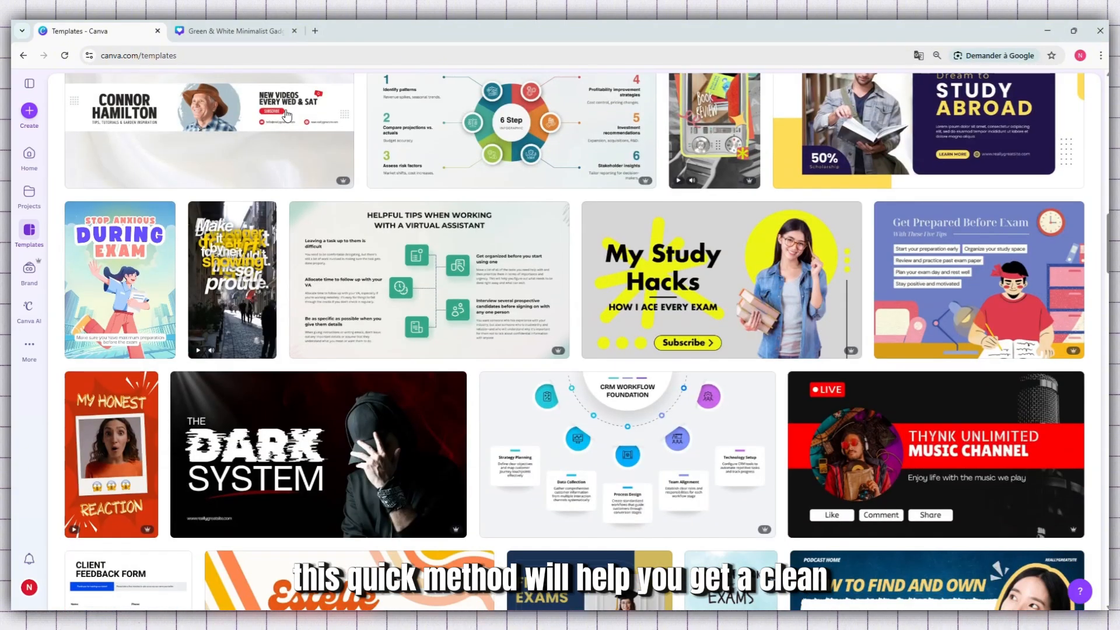
scroll(286, 110, "up", 2)
scroll(285, 110, "up", 10)
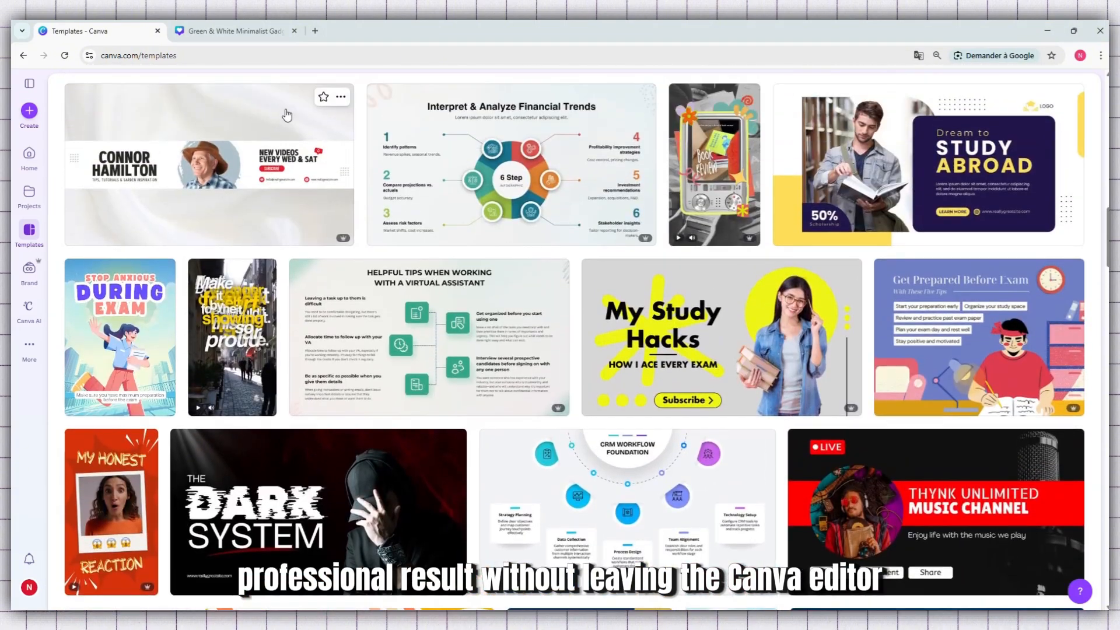
scroll(299, 150, "up", 6)
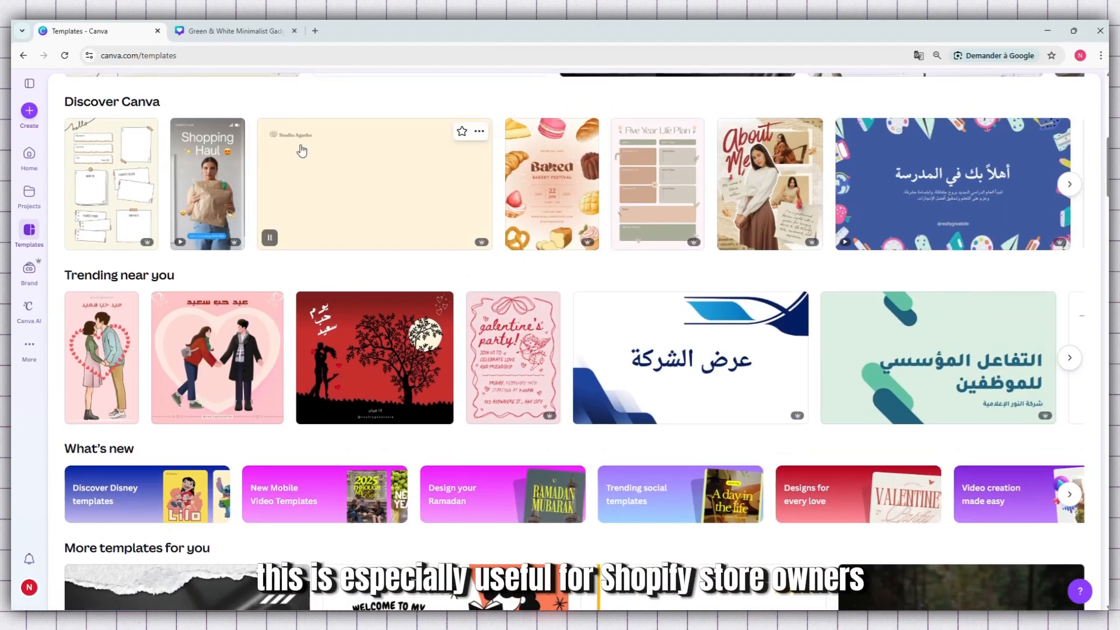
left_click(659, 269)
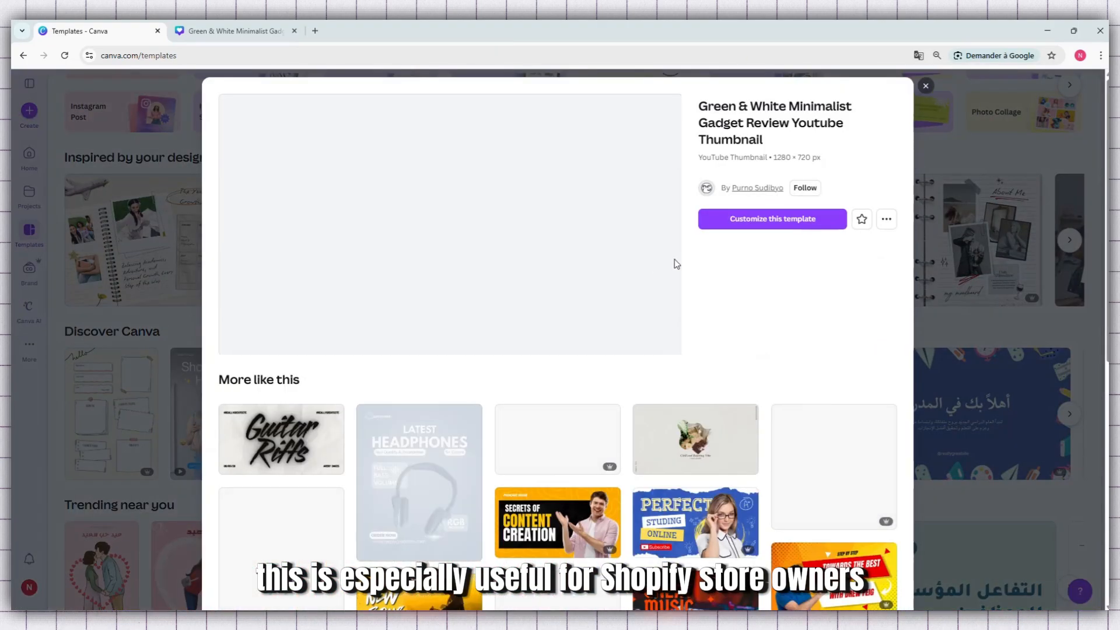
right_click(767, 223)
left_click(806, 235)
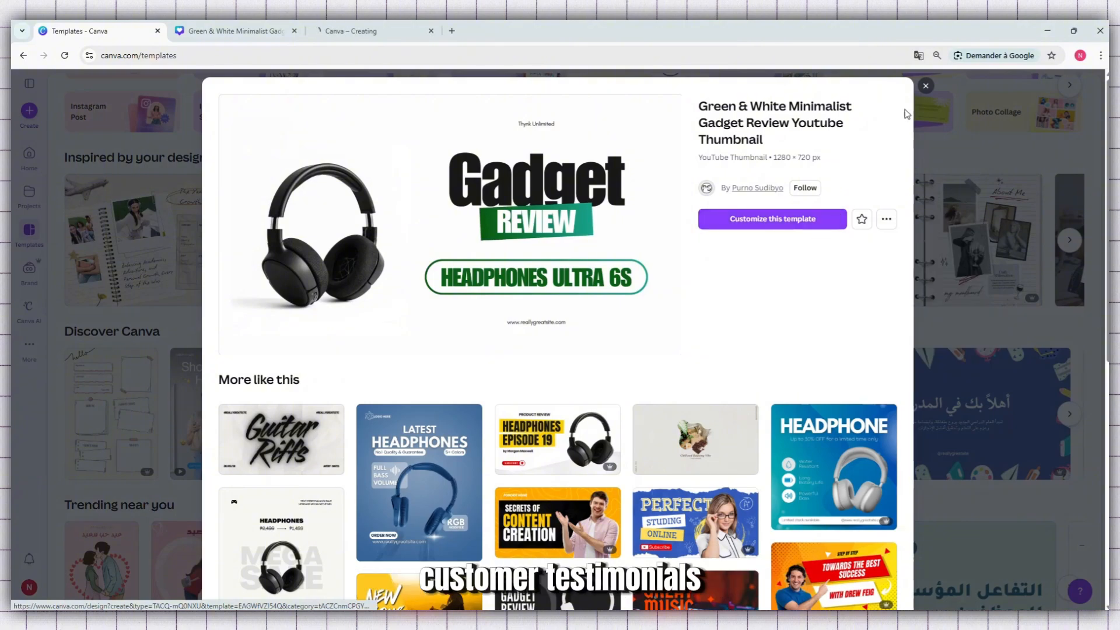
left_click(927, 86)
Look through the recommended designs in the template gallery
scroll(692, 213, "down", 8)
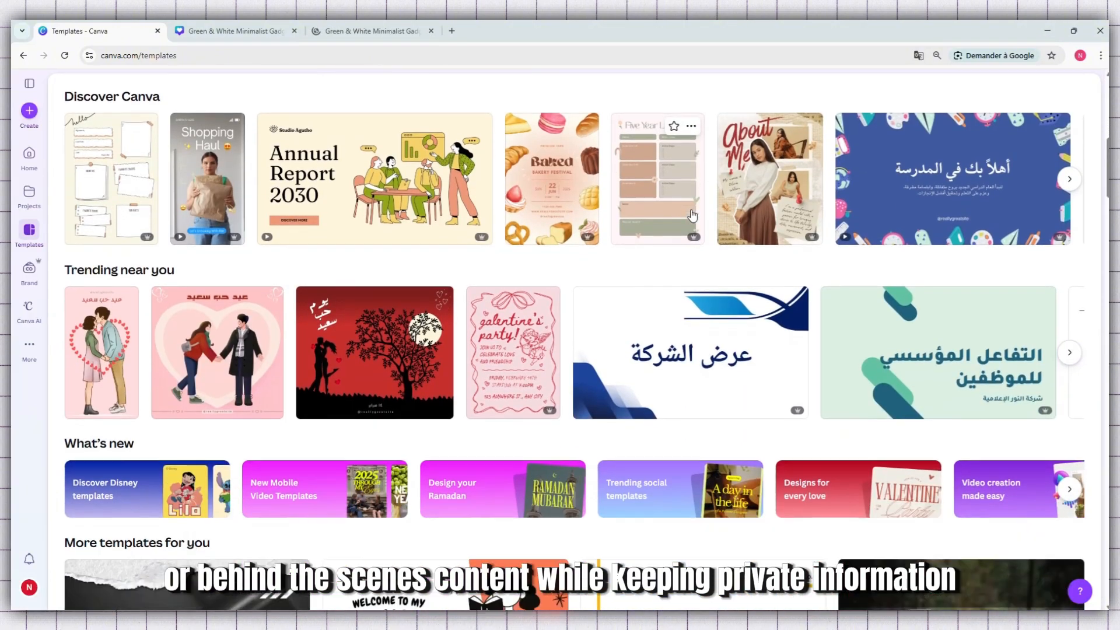
scroll(692, 213, "down", 10)
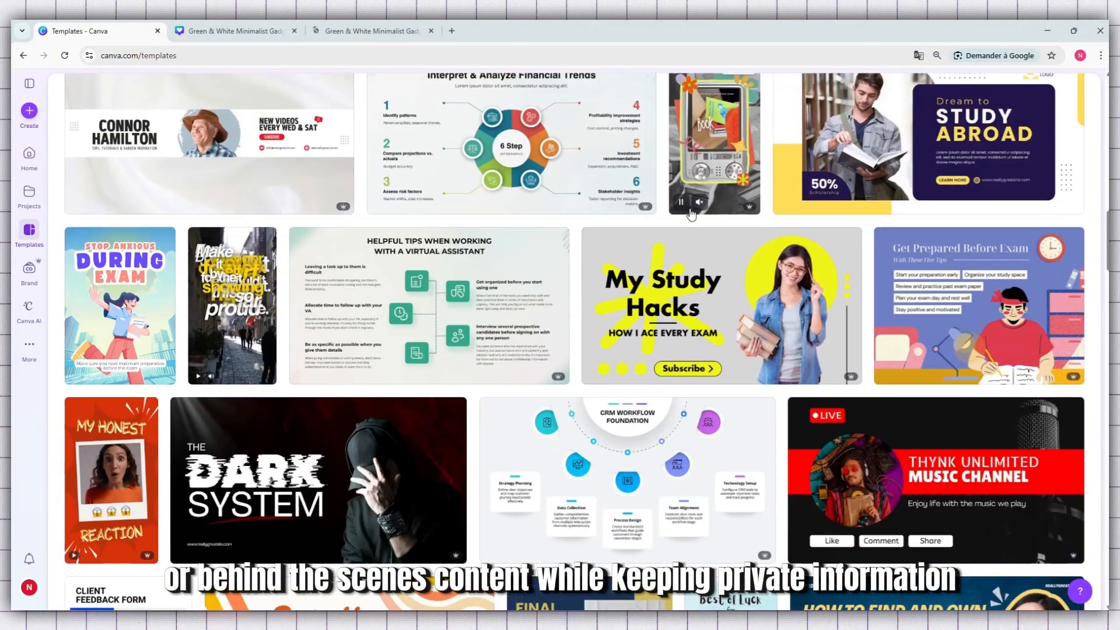
scroll(691, 215, "down", 10)
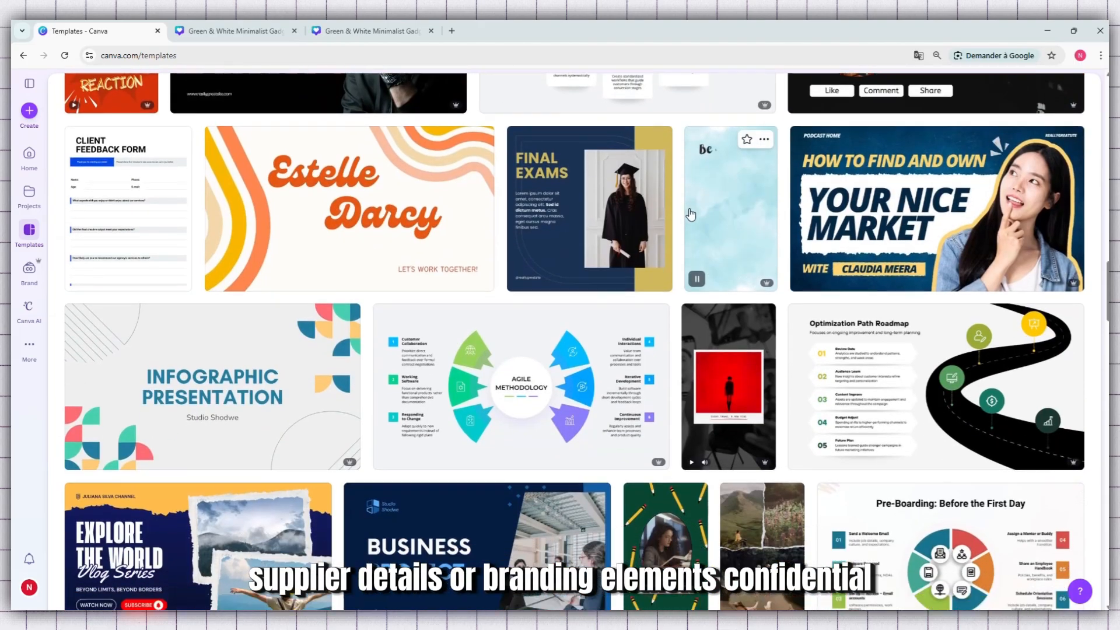
scroll(690, 213, "down", 8)
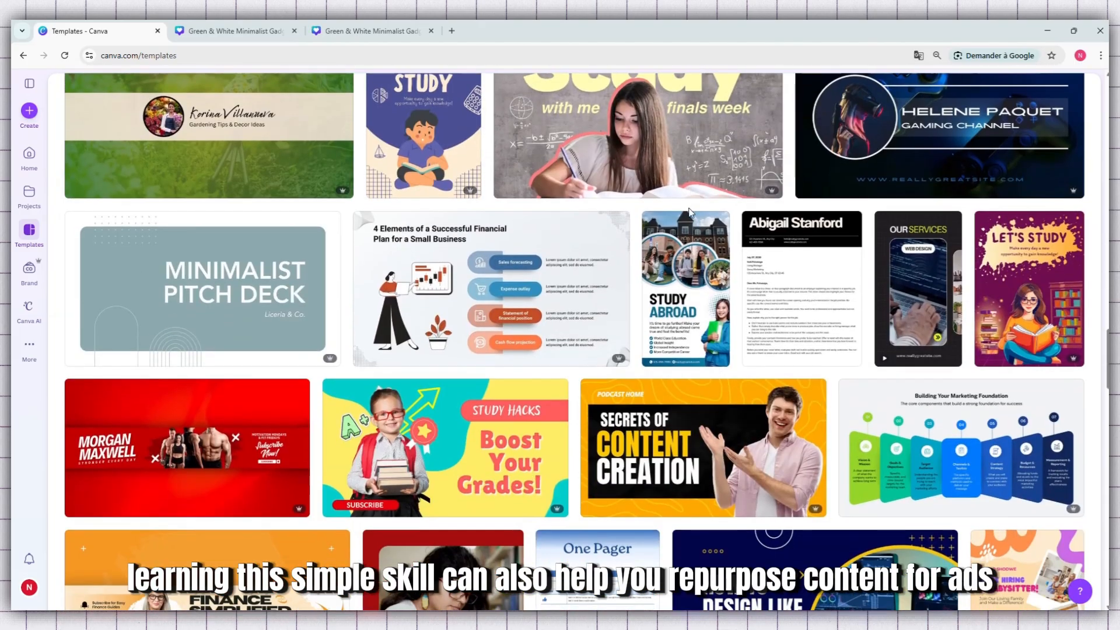
scroll(691, 214, "down", 10)
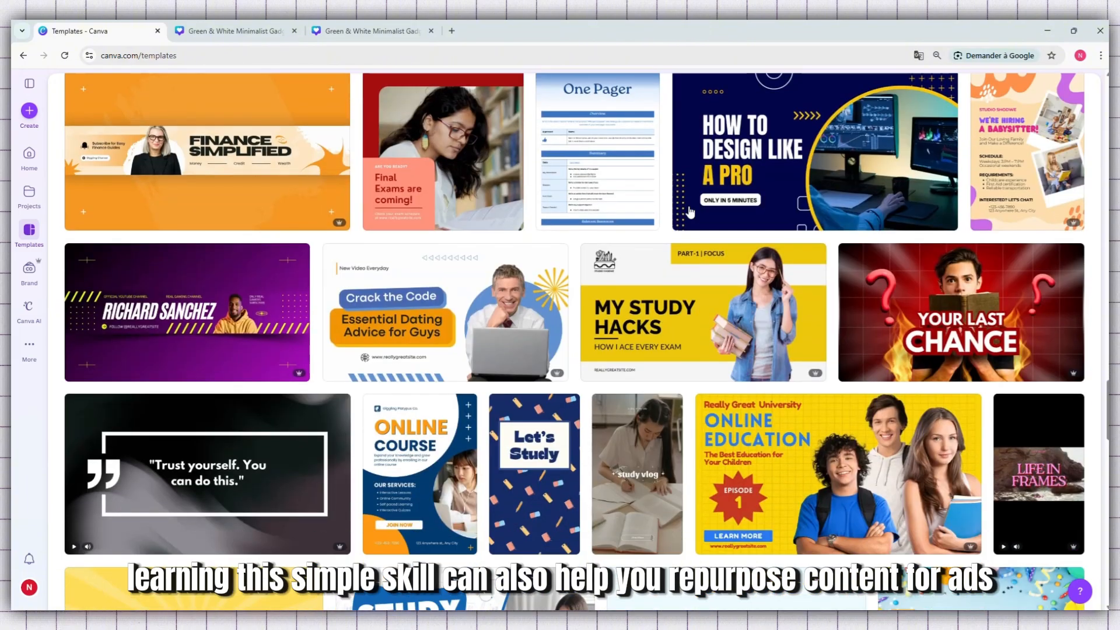
scroll(690, 212, "down", 7)
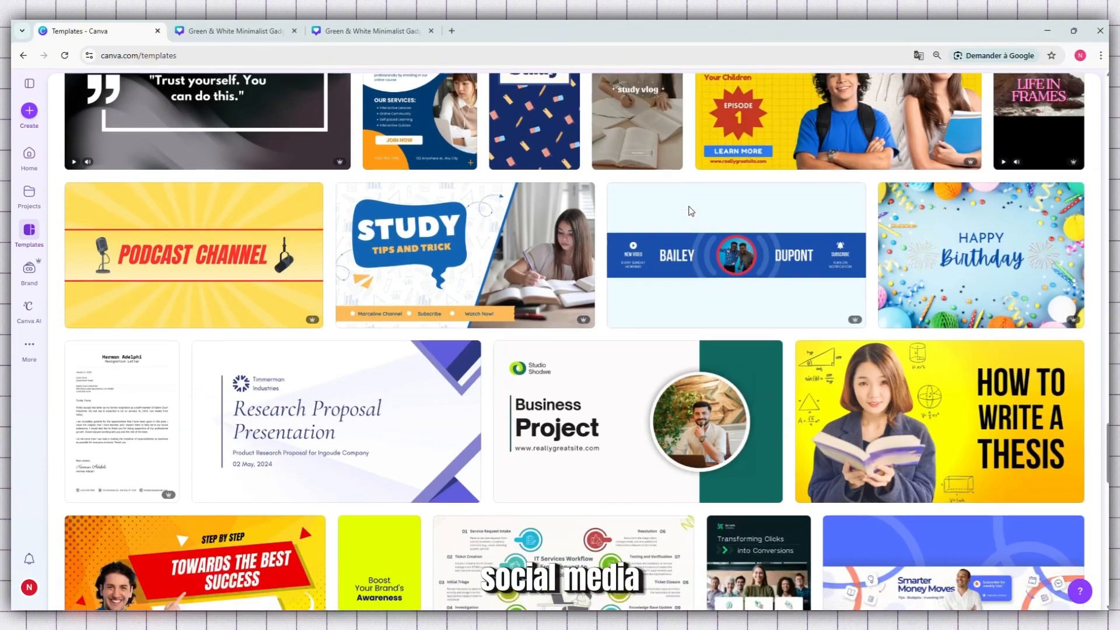
scroll(690, 211, "down", 8)
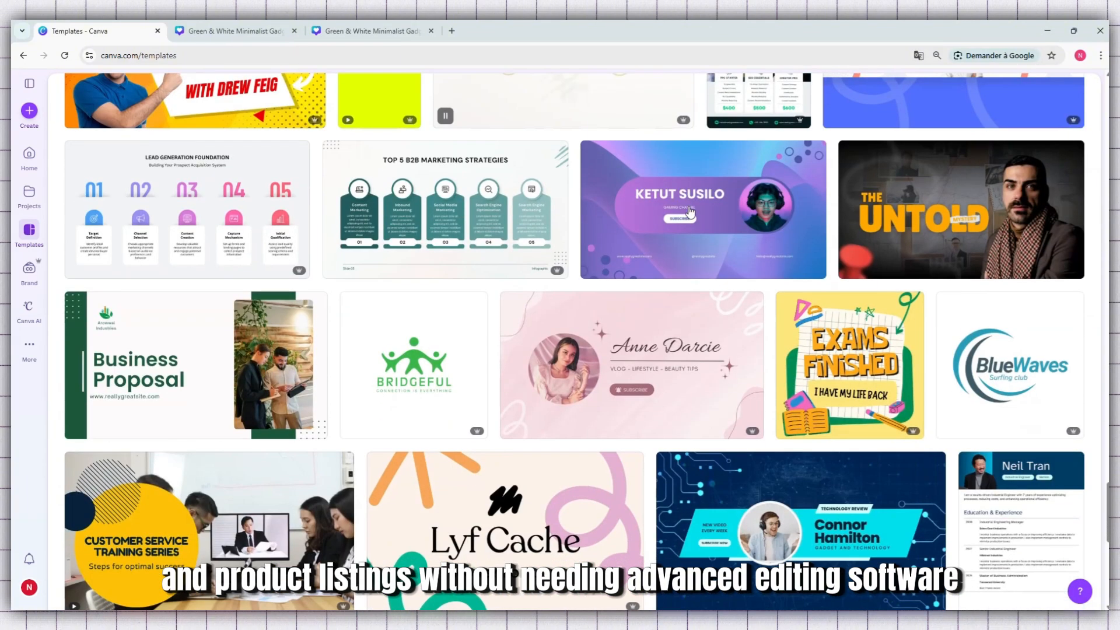
scroll(691, 210, "down", 5)
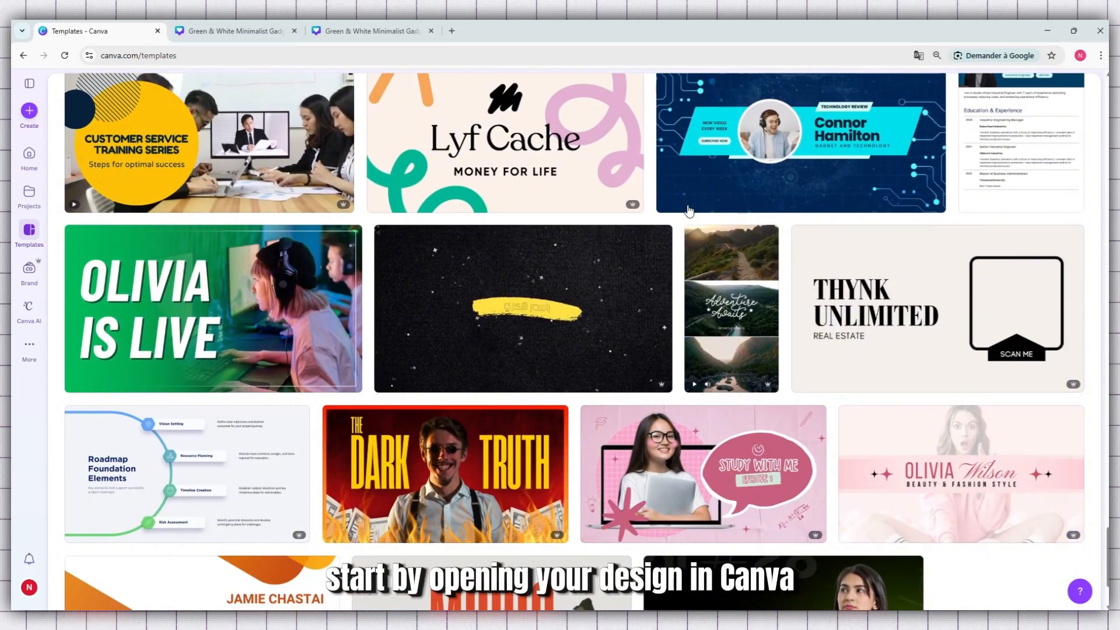
scroll(689, 210, "down", 2)
In the already open gadget review thumbnail design, enlarge and reposition the group photo so it covers the whole page
left_click(223, 32)
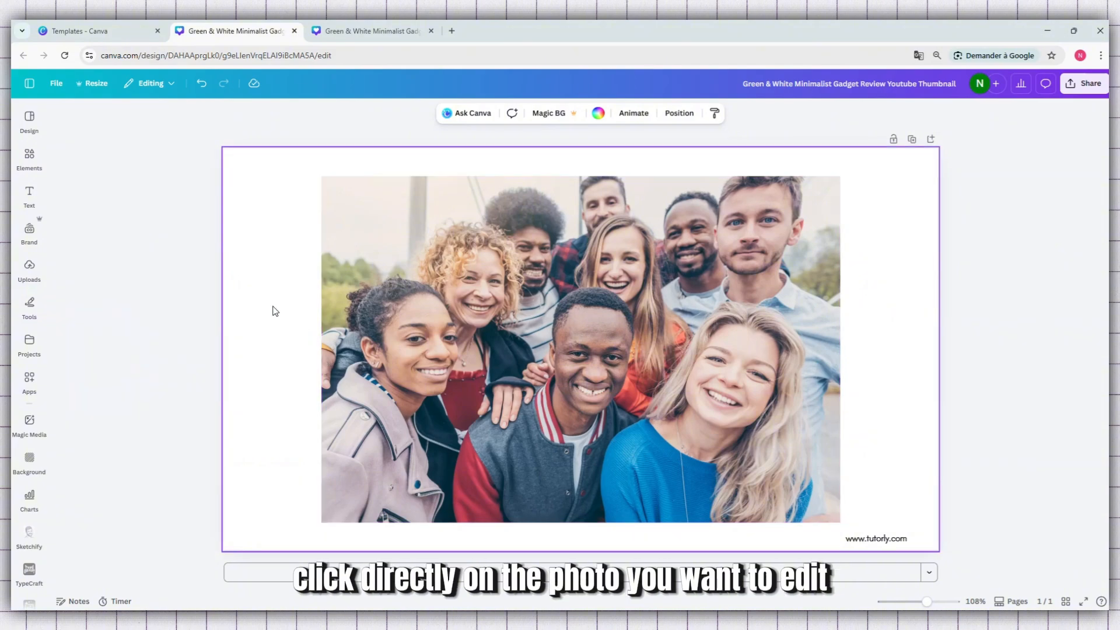
left_click(445, 315)
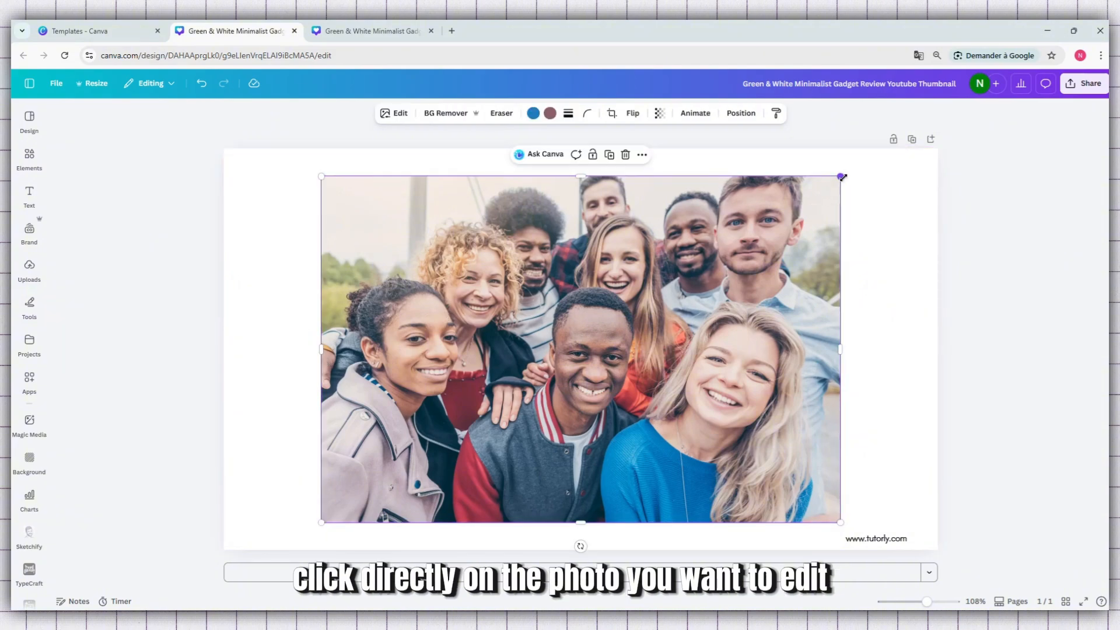
left_click_drag(842, 177, 917, 125)
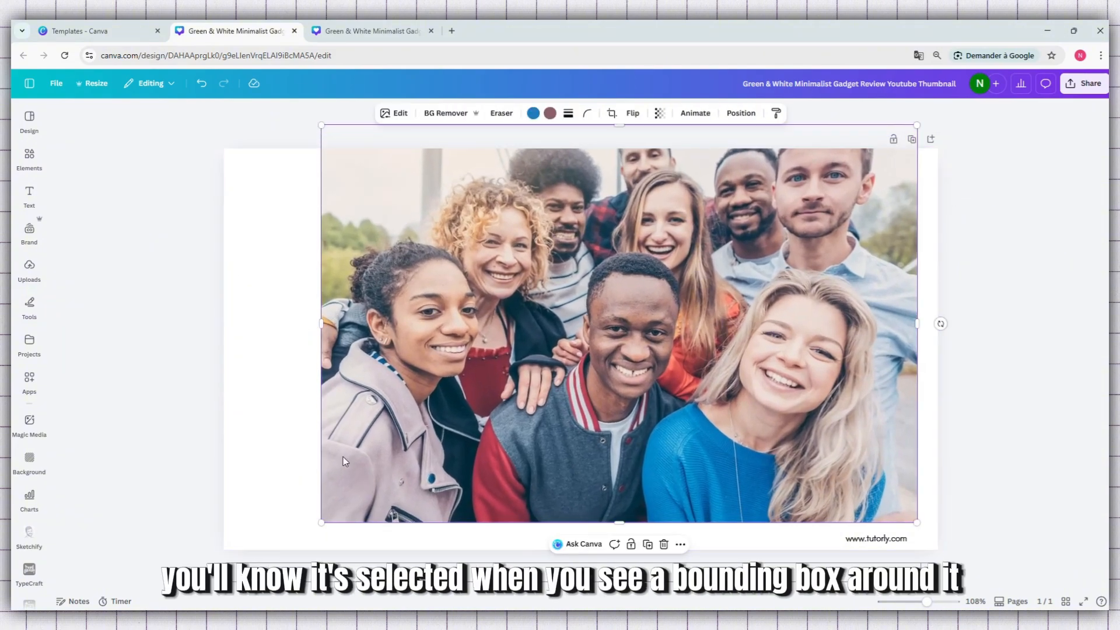
left_click_drag(321, 522, 173, 575)
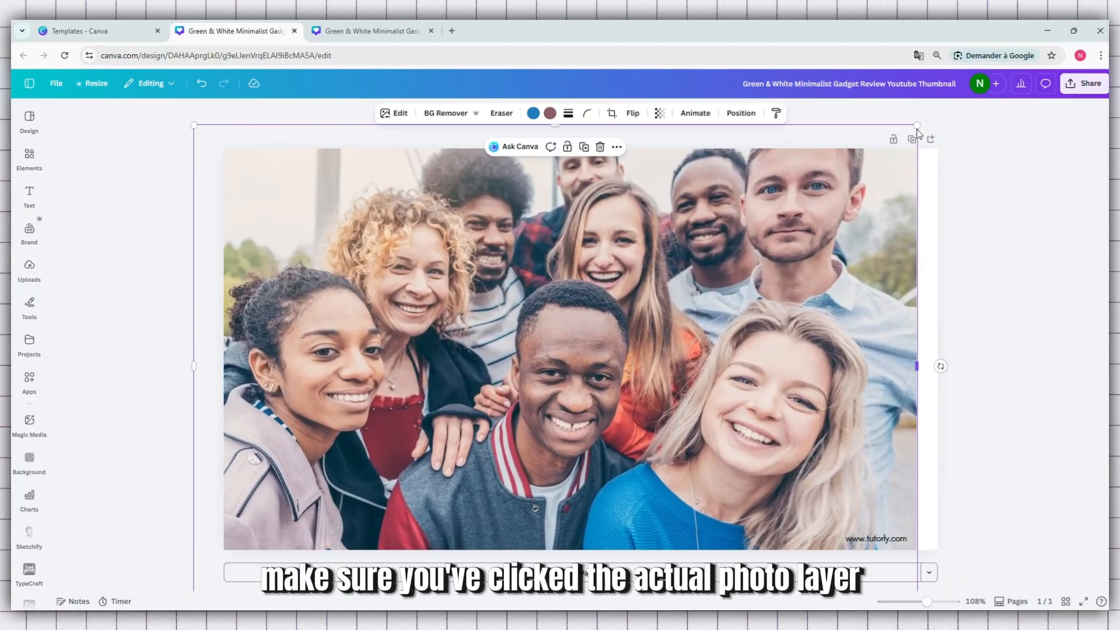
left_click_drag(917, 125, 1000, 135)
left_click_drag(767, 272, 772, 326)
left_click(1081, 264)
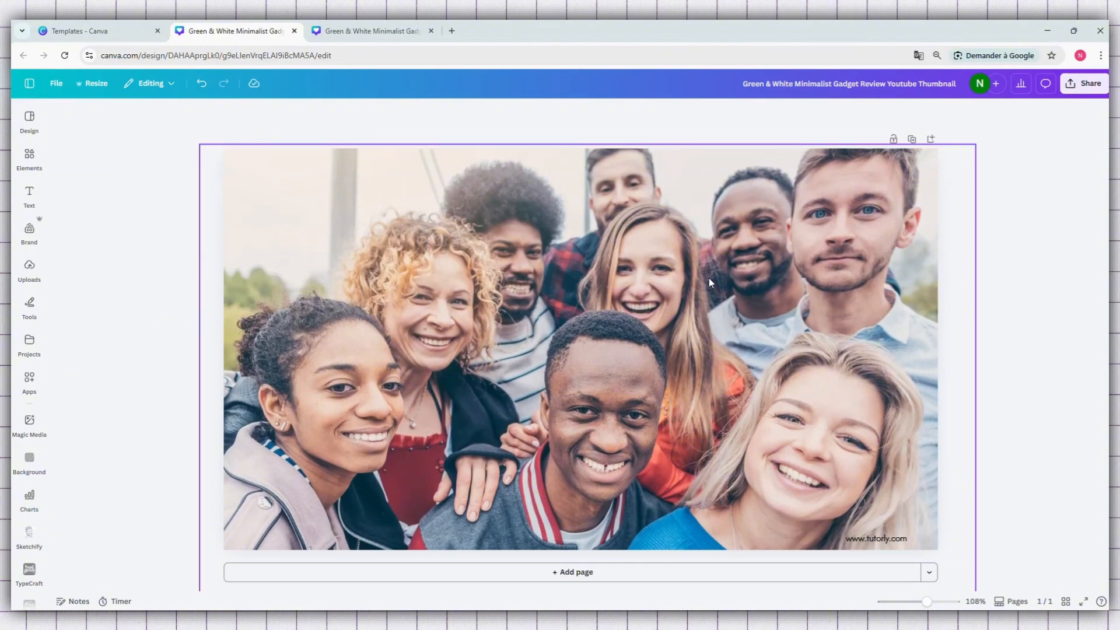
Open the Blur effect for the group photo from its image editing options
left_click(505, 308)
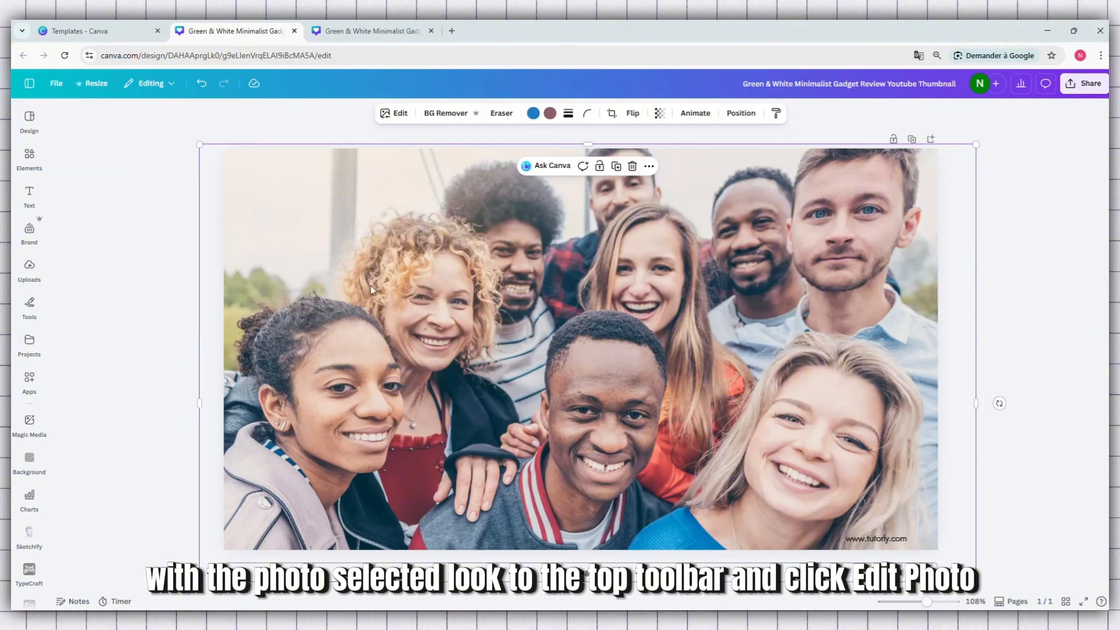
left_click(400, 114)
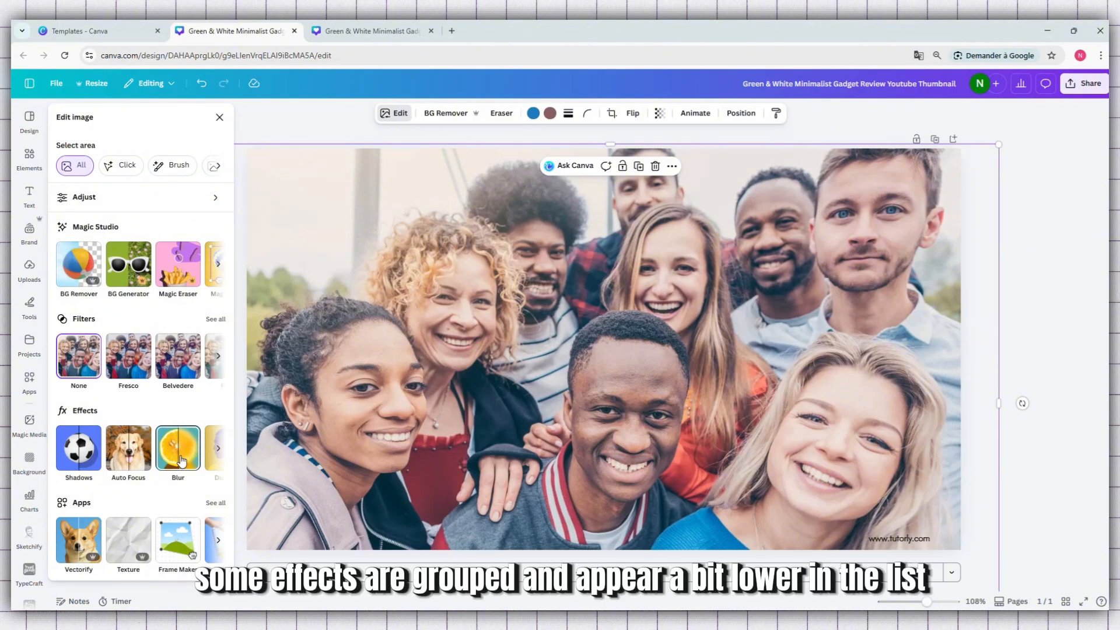
left_click(218, 455)
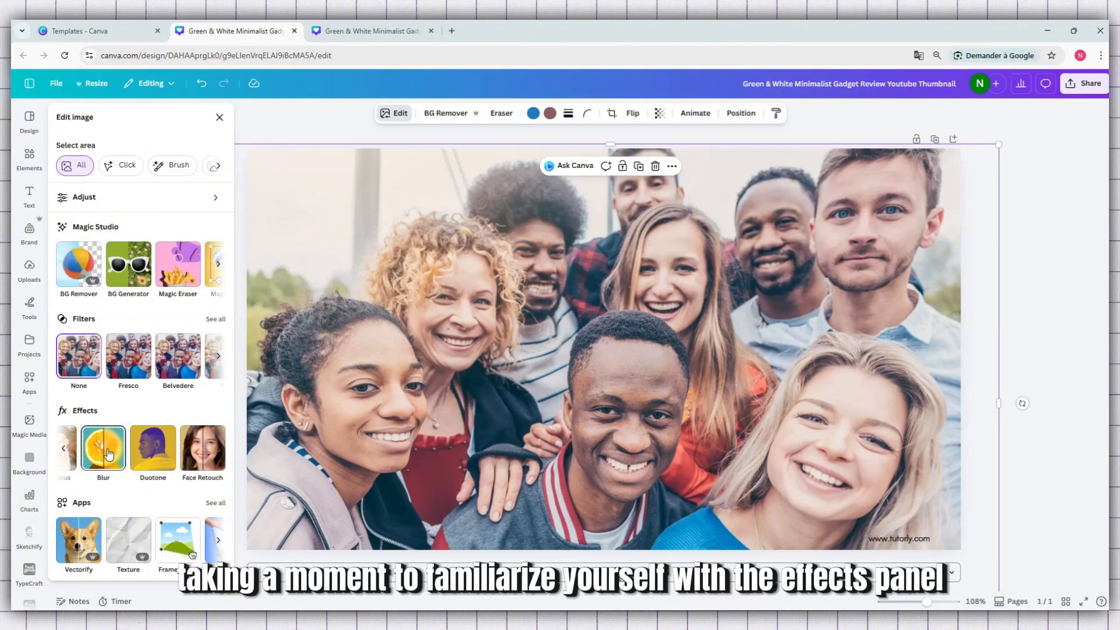
left_click(108, 455)
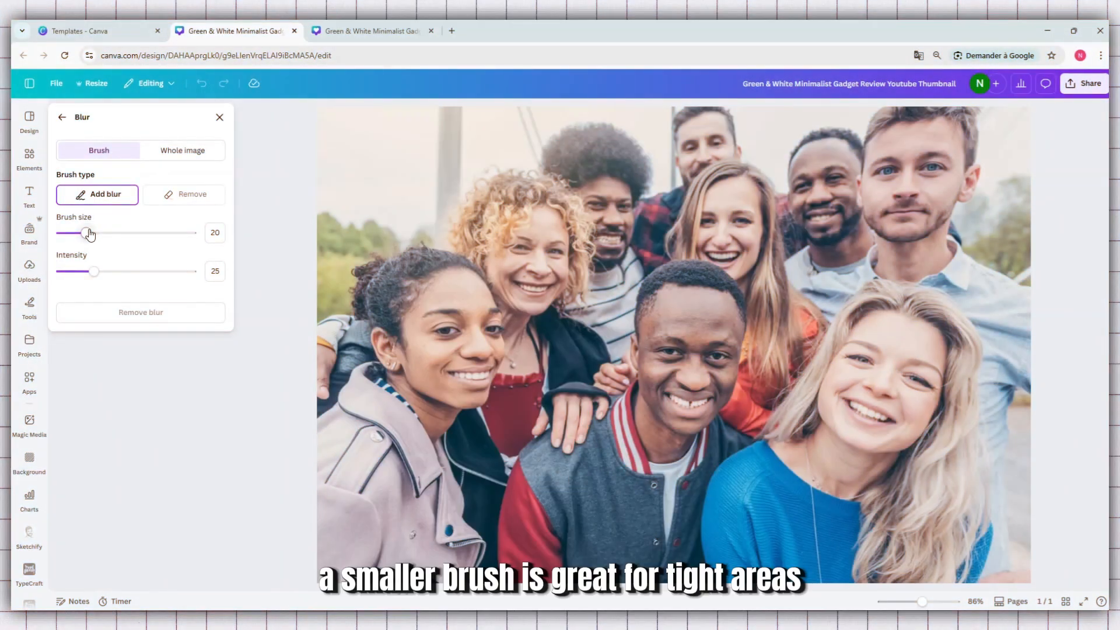
Blur the curly-haired woman's face with the Add blur brush at size 30 and intensity 25
left_click_drag(91, 234, 88, 238)
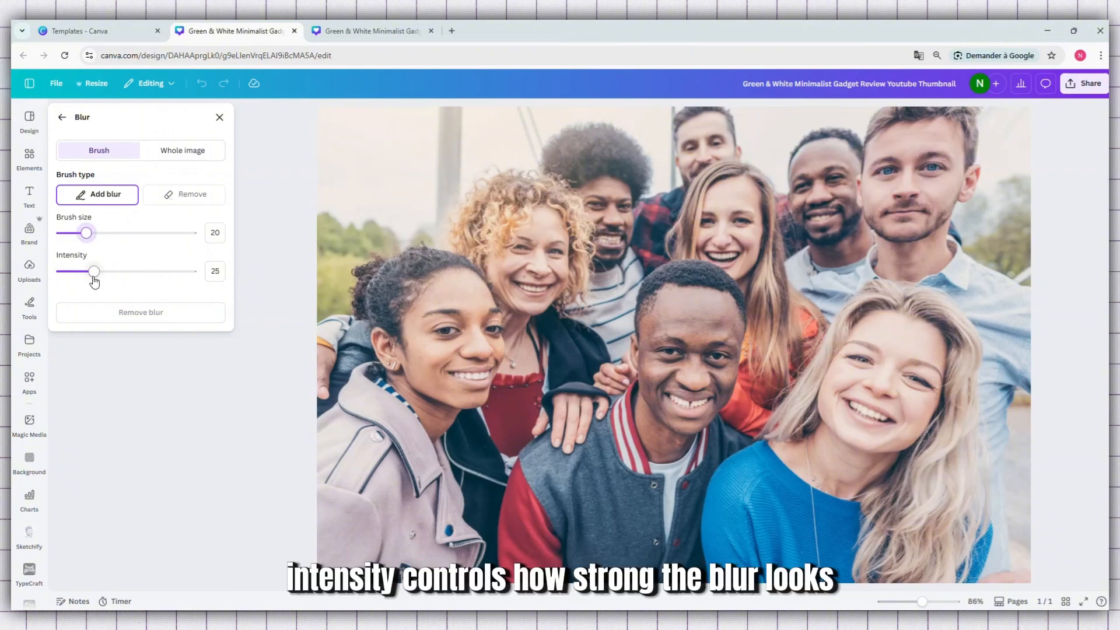
left_click_drag(93, 279, 128, 279)
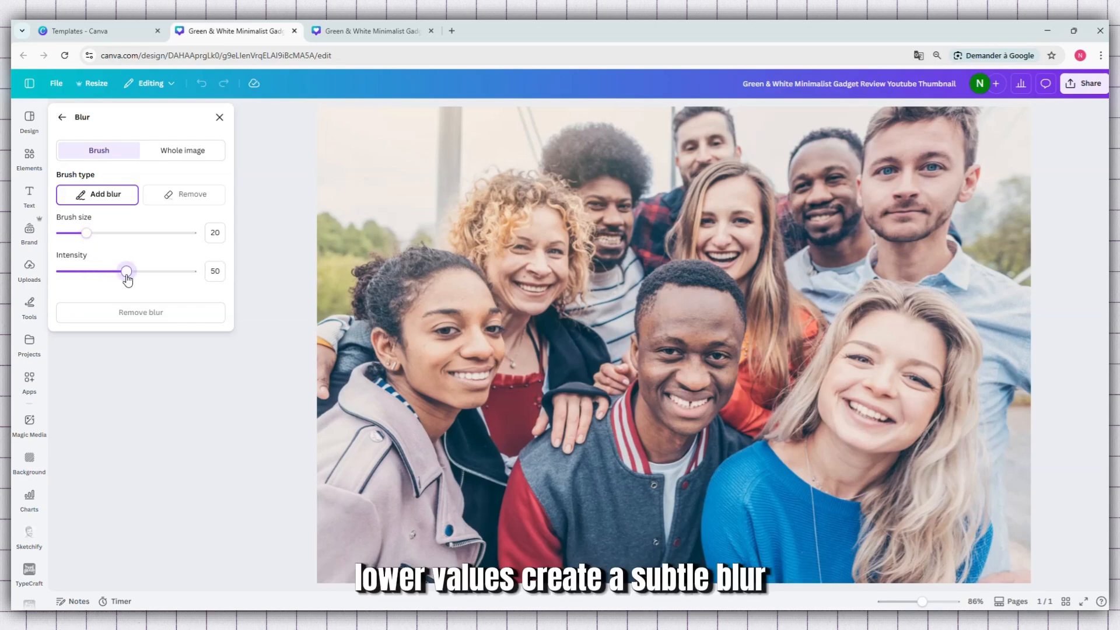
double_click(213, 272)
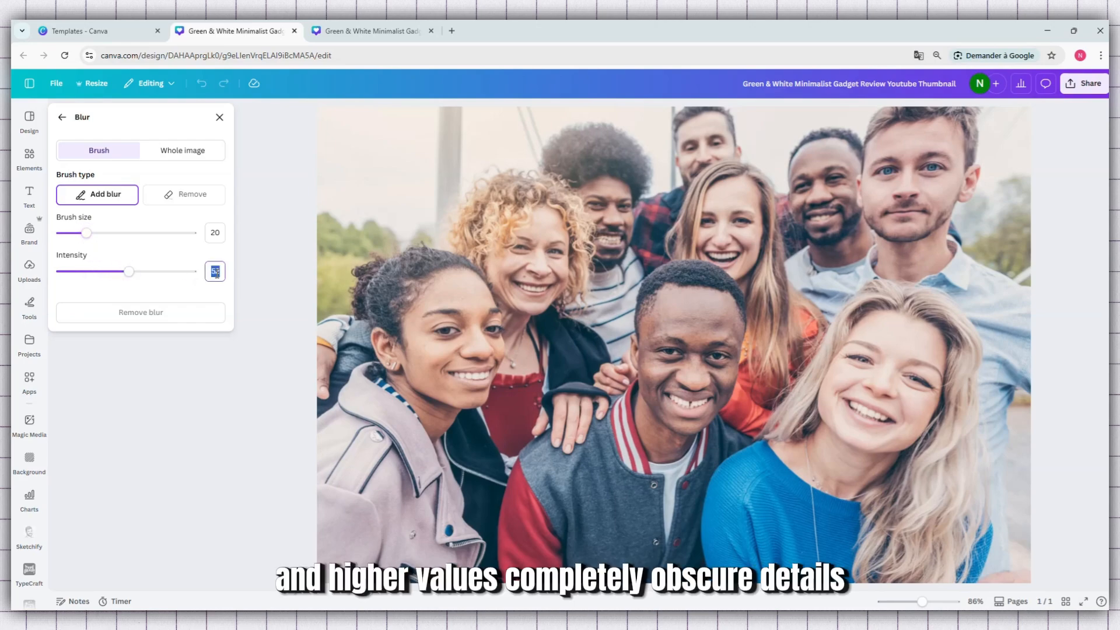
type("25")
mouse_move(86, 233)
left_mouse_down()
mouse_move(144, 233)
mouse_move(100, 238)
left_mouse_up()
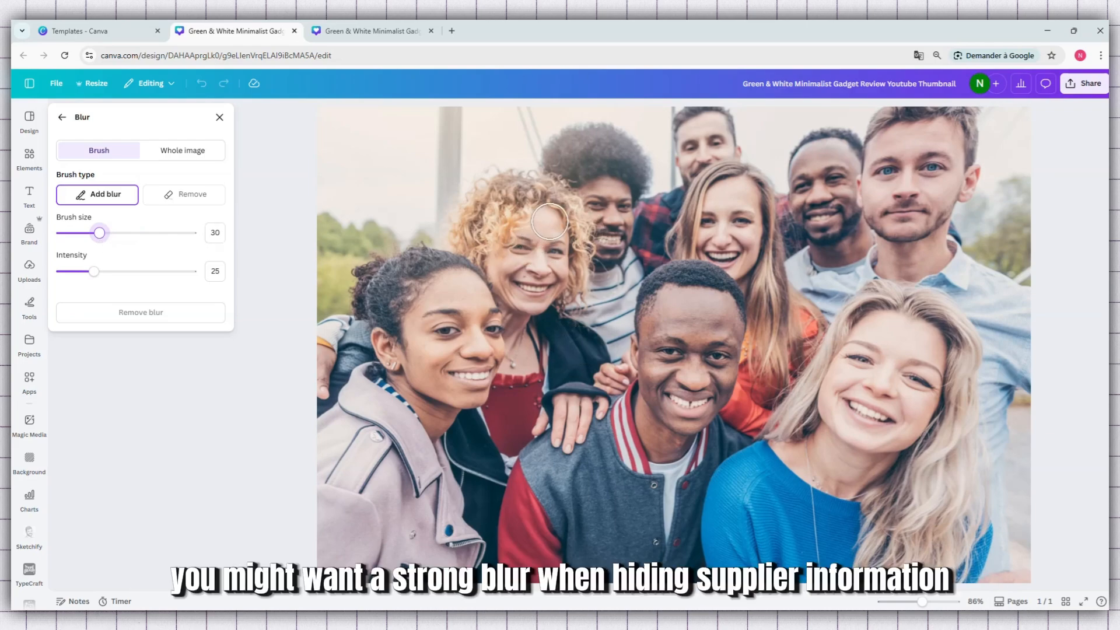
mouse_move(550, 222)
left_mouse_down()
mouse_move(504, 241)
mouse_move(500, 272)
mouse_move(520, 300)
mouse_move(544, 303)
mouse_move(565, 238)
mouse_move(549, 232)
mouse_move(518, 269)
mouse_move(543, 260)
mouse_move(523, 277)
left_mouse_up()
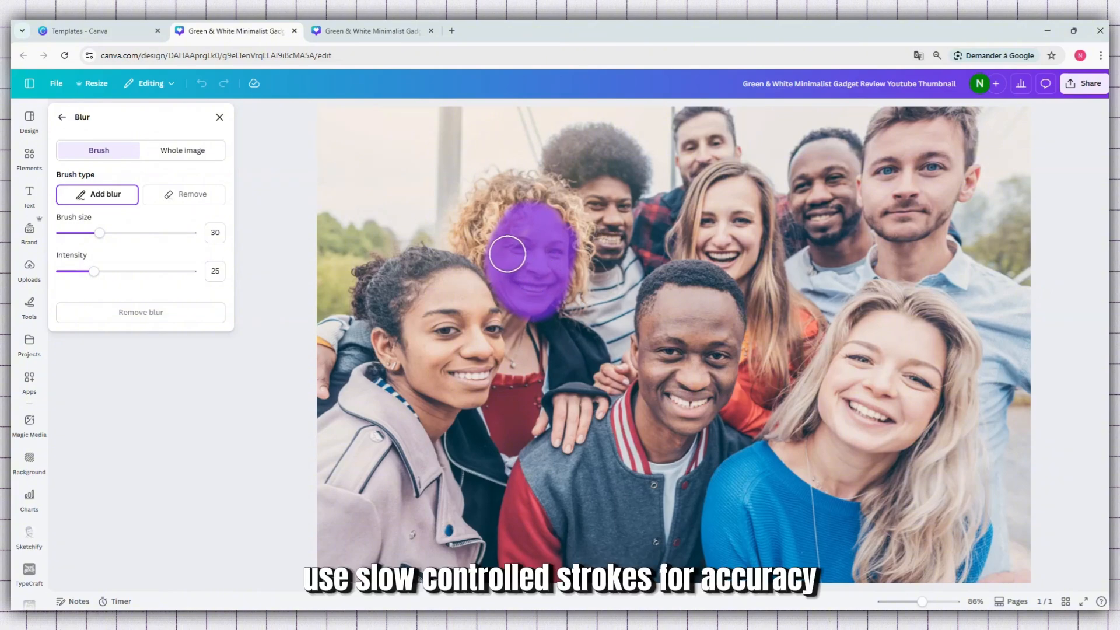
mouse_move(509, 238)
left_mouse_down()
mouse_move(553, 215)
mouse_move(560, 234)
mouse_move(553, 276)
mouse_move(522, 296)
mouse_move(521, 316)
mouse_move(514, 296)
mouse_move(532, 244)
left_mouse_up()
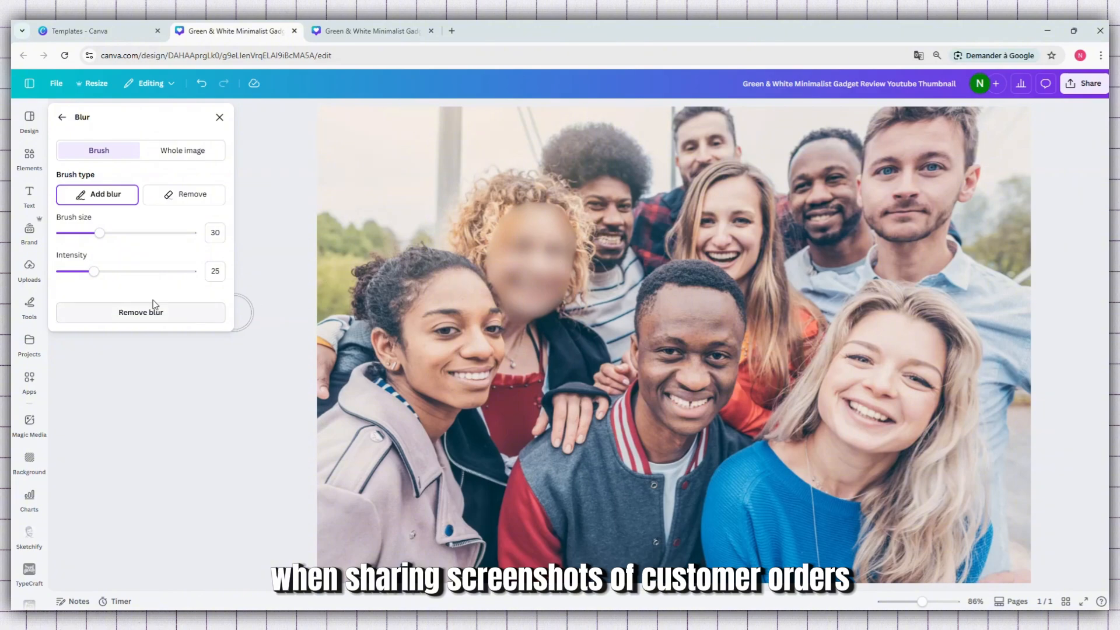
Blur the blonde woman's face, trying intensity 20 and settling on intensity 10
left_click_drag(92, 273, 75, 281)
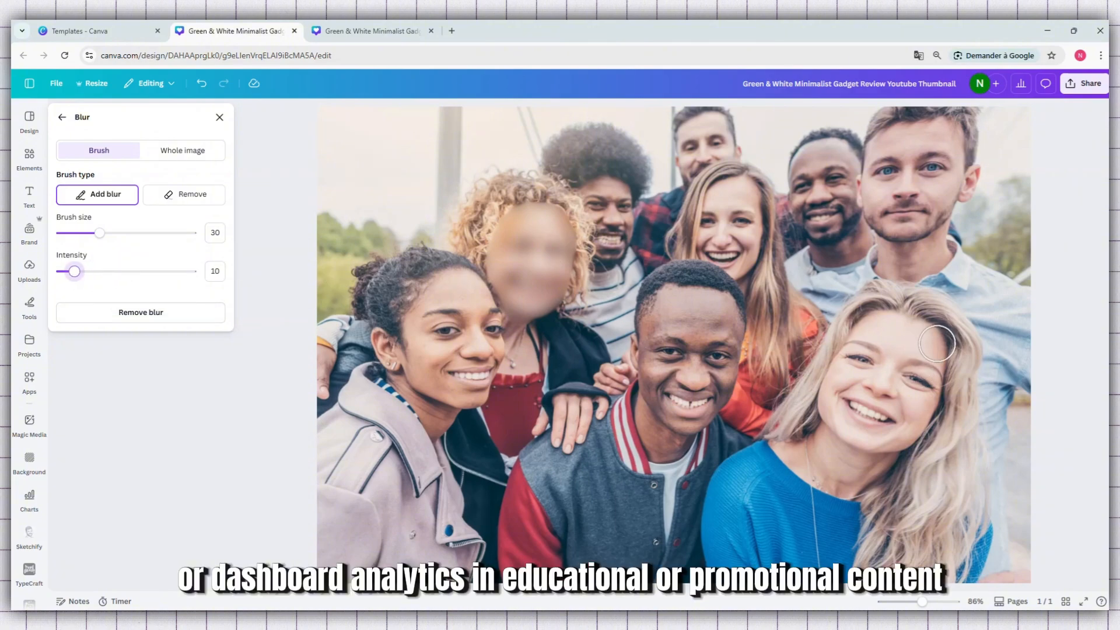
mouse_move(940, 344)
left_mouse_down()
mouse_move(864, 318)
mouse_move(835, 355)
mouse_move(835, 416)
mouse_move(880, 437)
mouse_move(928, 433)
mouse_move(950, 372)
mouse_move(948, 329)
mouse_move(883, 304)
mouse_move(865, 328)
mouse_move(856, 401)
mouse_move(919, 407)
mouse_move(933, 361)
mouse_move(877, 352)
mouse_move(866, 379)
mouse_move(906, 387)
mouse_move(891, 374)
mouse_move(882, 444)
mouse_move(843, 436)
mouse_move(828, 405)
mouse_move(844, 360)
mouse_move(887, 330)
left_mouse_up()
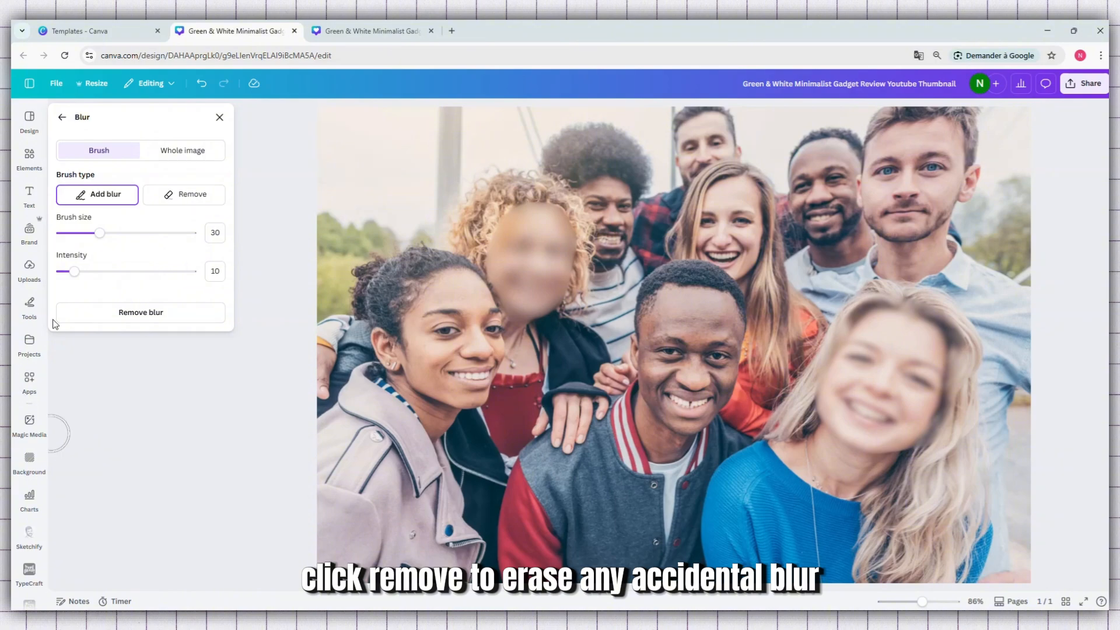
mouse_move(73, 274)
left_mouse_down()
mouse_move(170, 281)
mouse_move(88, 274)
left_mouse_up()
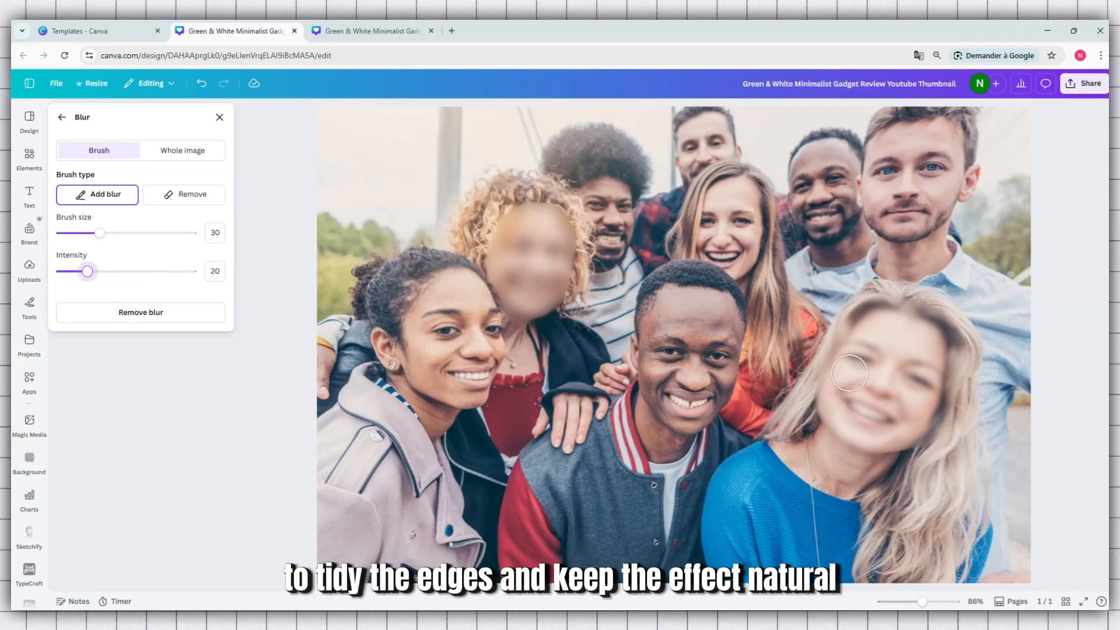
left_click_drag(87, 272, 80, 281)
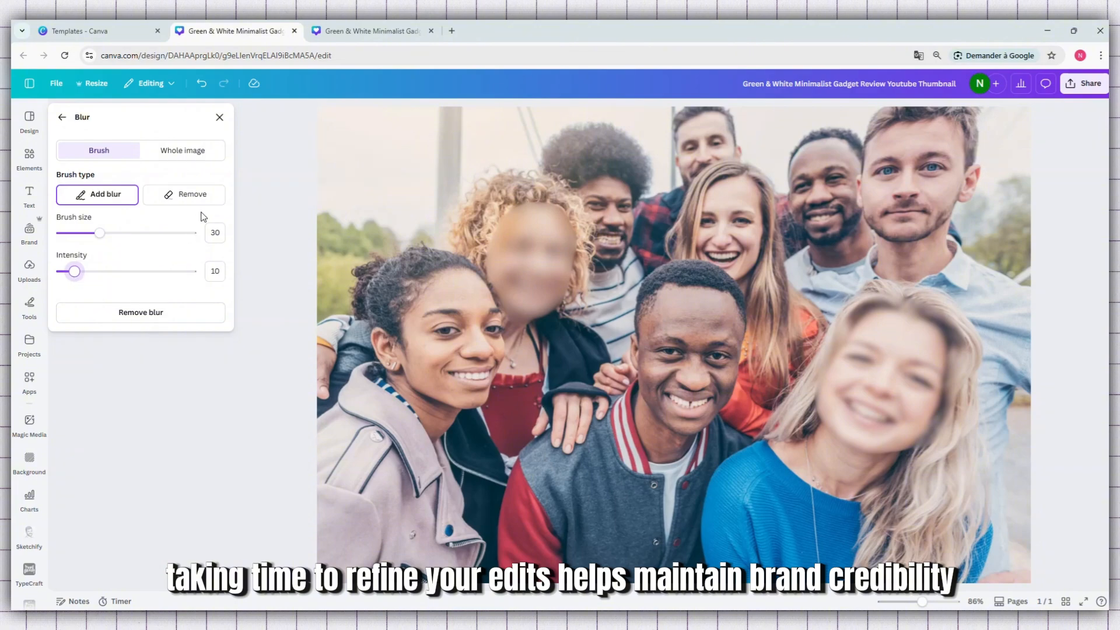
Check the Remove brush at intensity 100, then use Add blur at intensity 6 over the face of the man in the varsity jacket
left_click(187, 199)
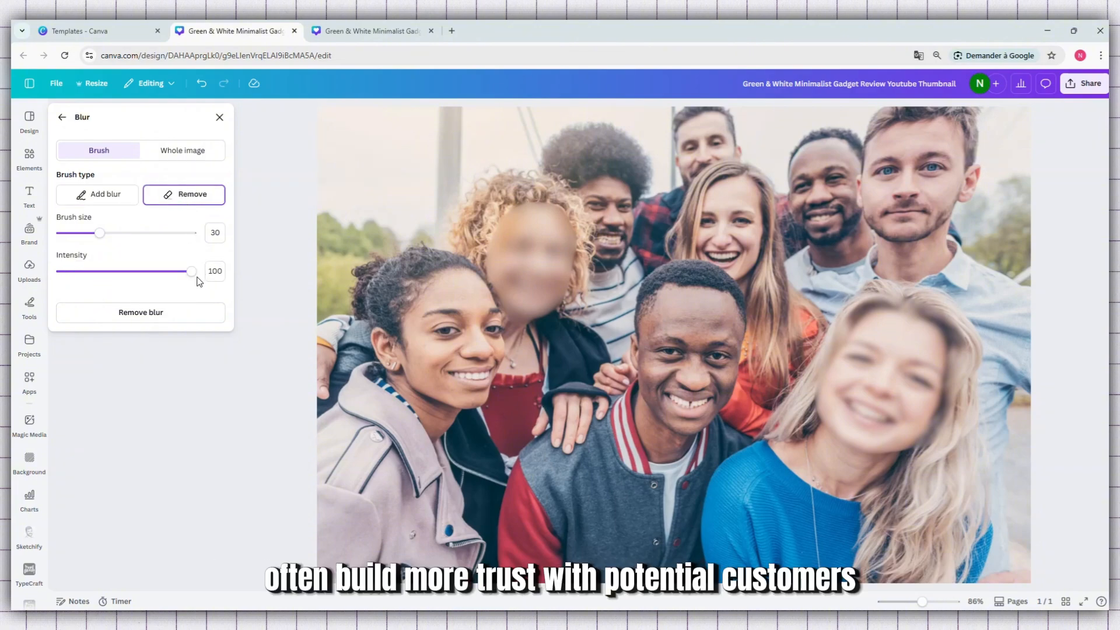
mouse_move(193, 279)
left_mouse_down()
mouse_move(103, 278)
mouse_move(195, 278)
left_mouse_up()
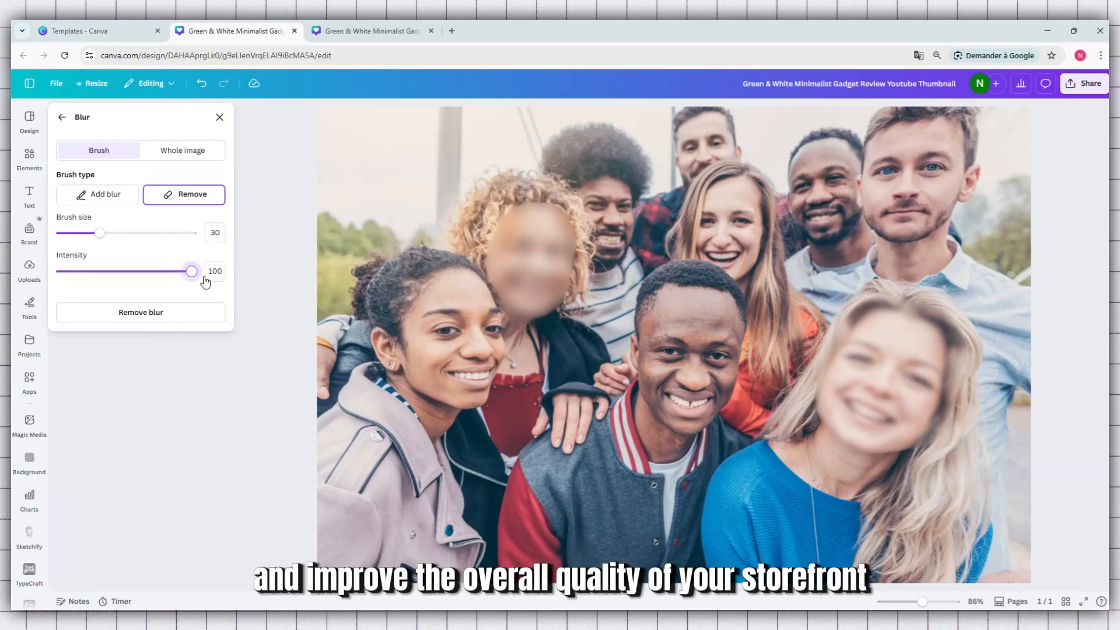
left_click(102, 204)
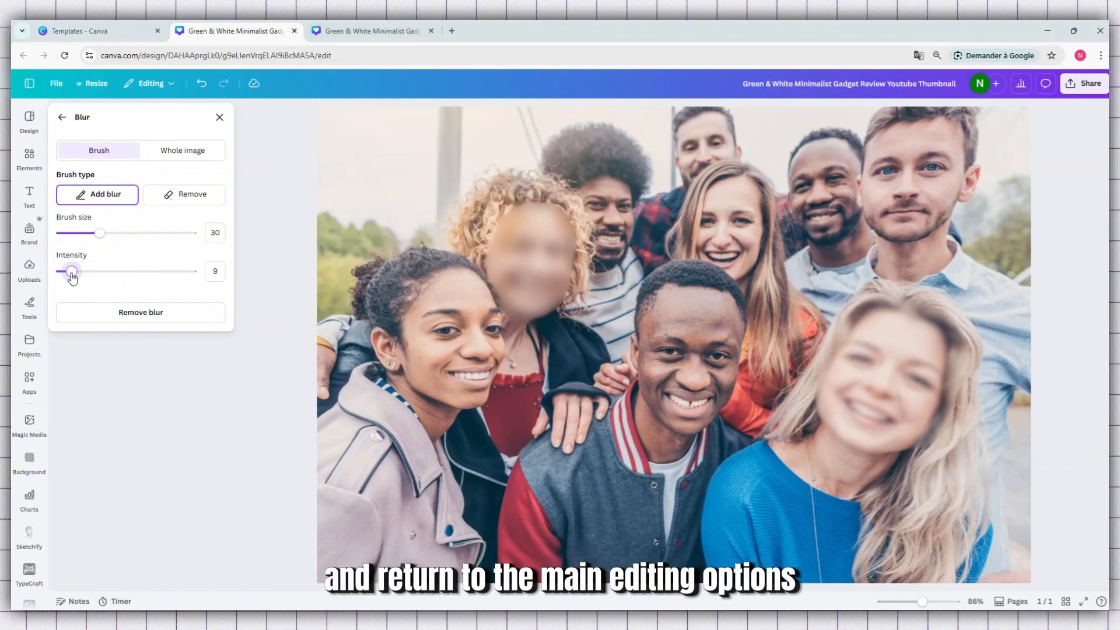
left_click_drag(72, 277, 70, 278)
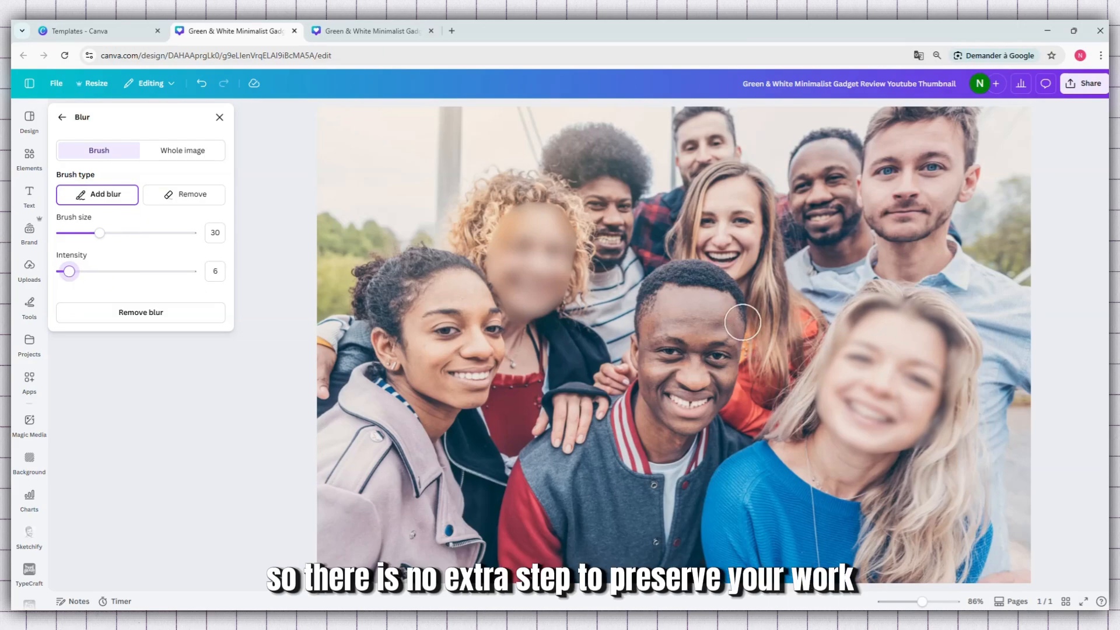
mouse_move(740, 310)
left_mouse_down()
mouse_move(664, 303)
mouse_move(650, 315)
mouse_move(650, 384)
mouse_move(671, 416)
mouse_move(696, 424)
mouse_move(721, 384)
mouse_move(733, 318)
mouse_move(670, 322)
mouse_move(685, 399)
mouse_move(700, 402)
mouse_move(716, 337)
mouse_move(701, 336)
mouse_move(693, 376)
left_mouse_up()
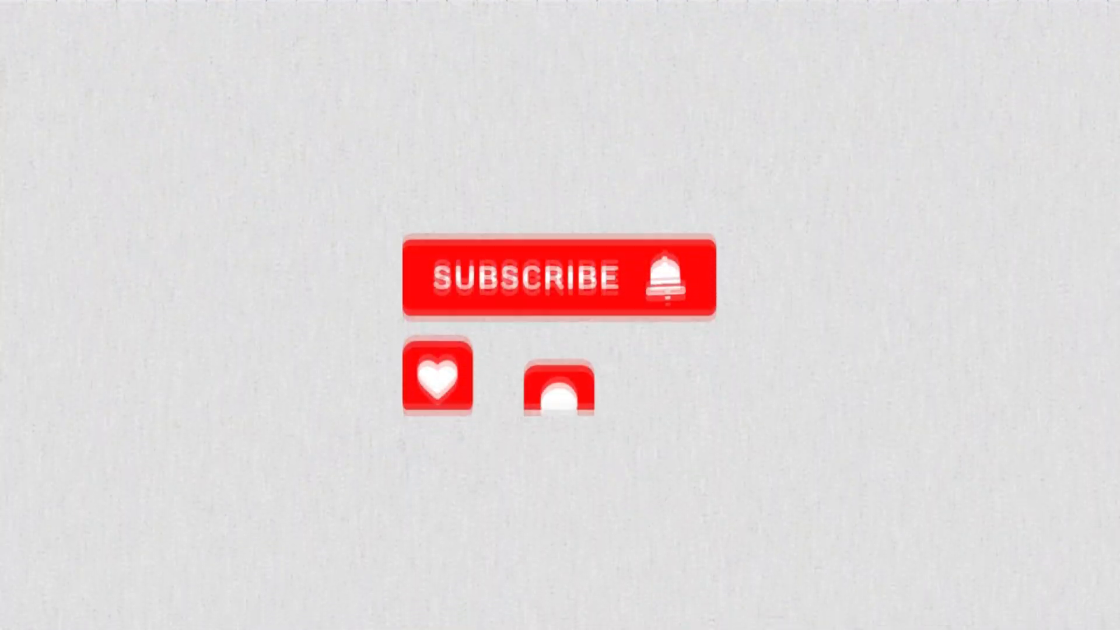